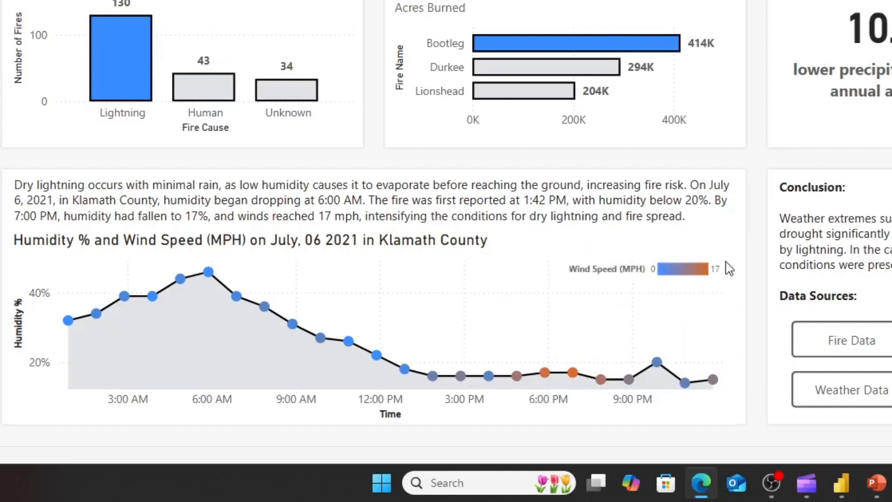
# Step: Share the Humidity % and Wind Speed (MPH) visual to PowerPoint as live embedded data
pyautogui.click(728, 246)
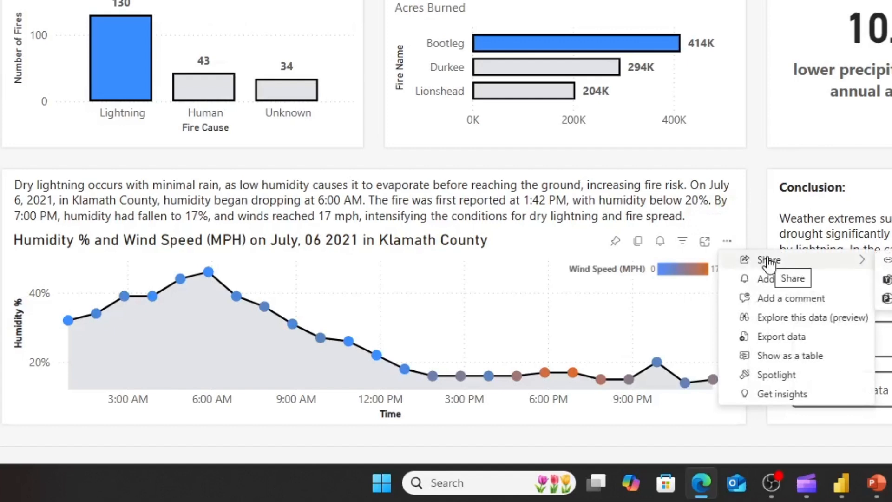
pyautogui.moveTo(836, 269)
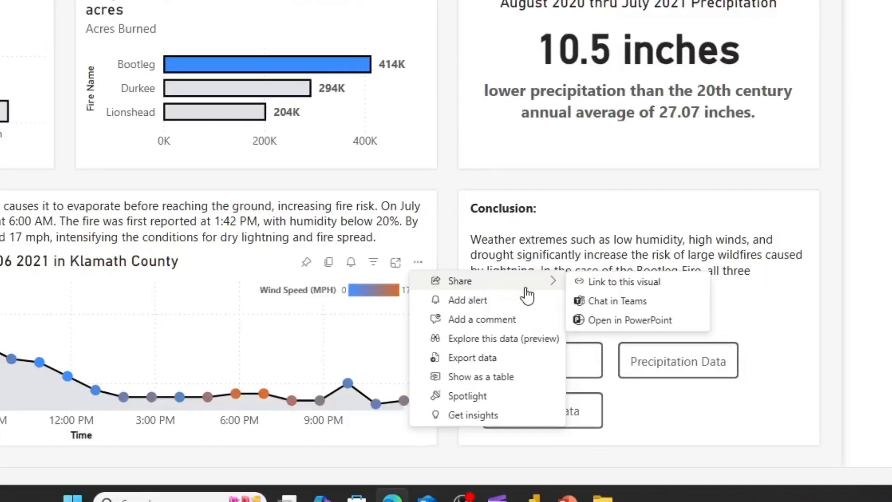
pyautogui.click(619, 328)
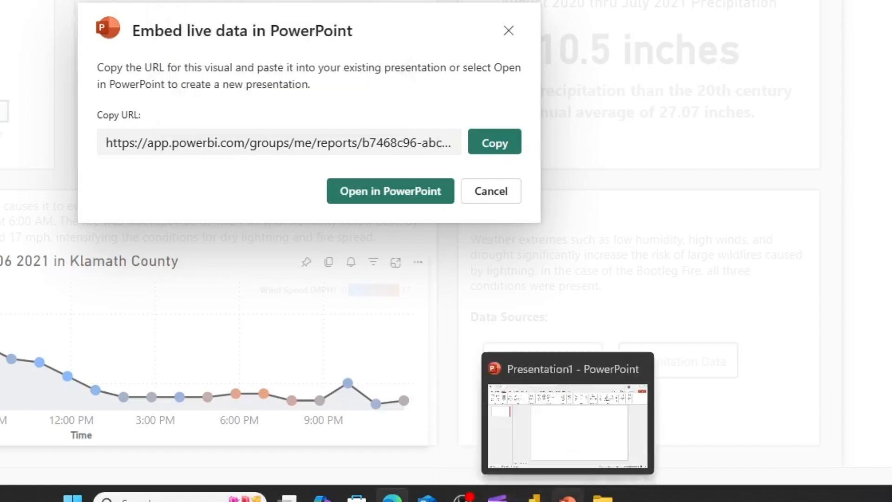
# Step: Switch to the Presentation1 window in PowerPoint and add a Power BI object to the blank slide
pyautogui.click(567, 498)
pyautogui.moveTo(503, 218); pyautogui.dragTo(502, 0)
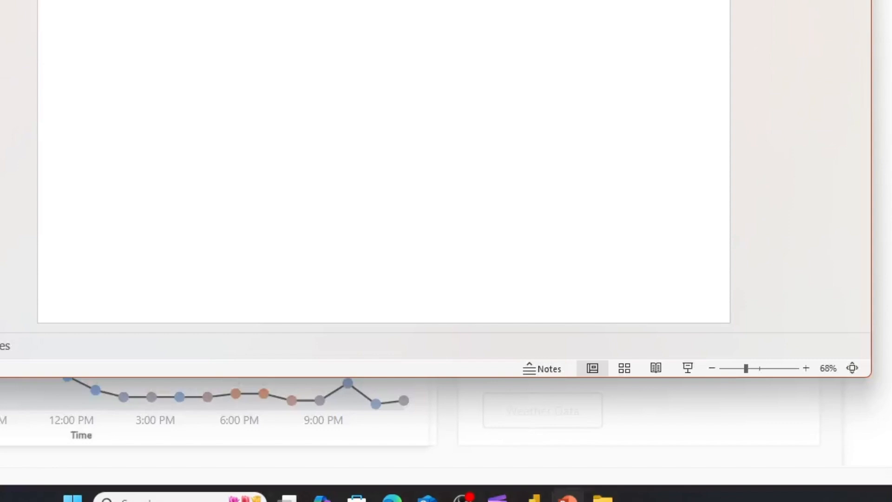
pyautogui.click(302, 42)
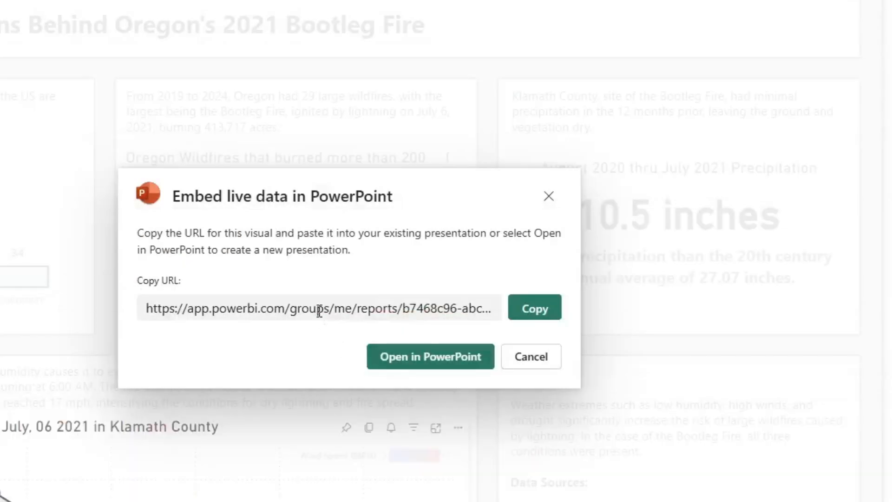
# Step: Copy the visual's embed URL from Power BI and use it to insert the live visual into the slide's Power BI object
pyautogui.hotkey('ctrl', 'a')
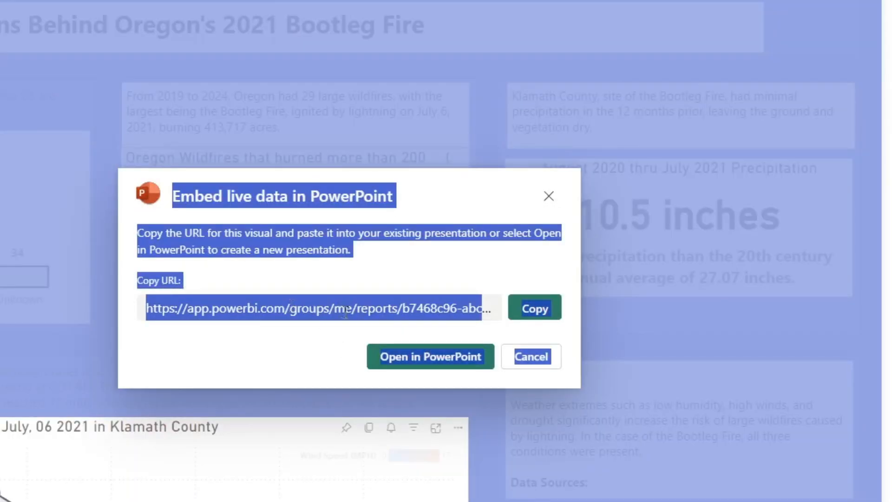
pyautogui.click(530, 309)
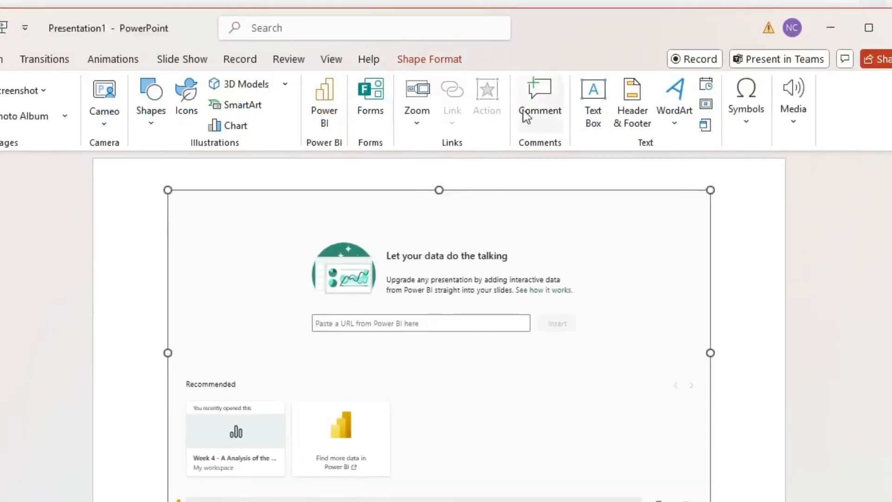
pyautogui.click(381, 322)
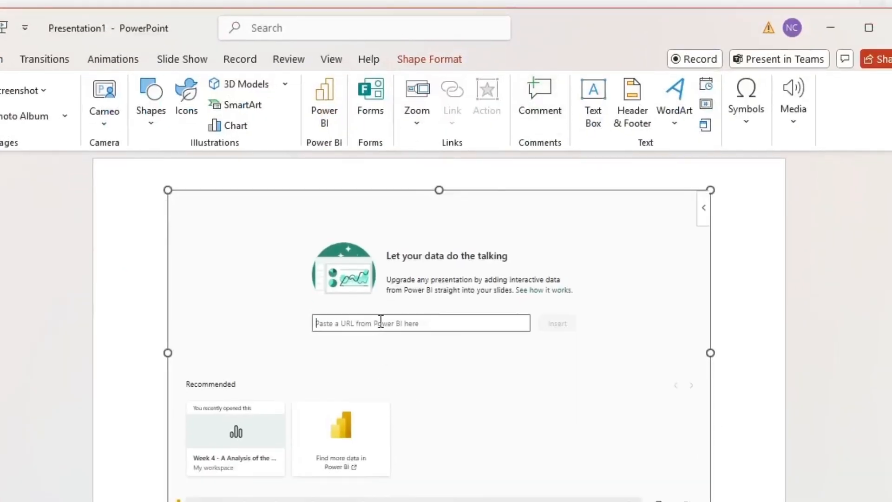
pyautogui.hotkey('ctrl', 'v')
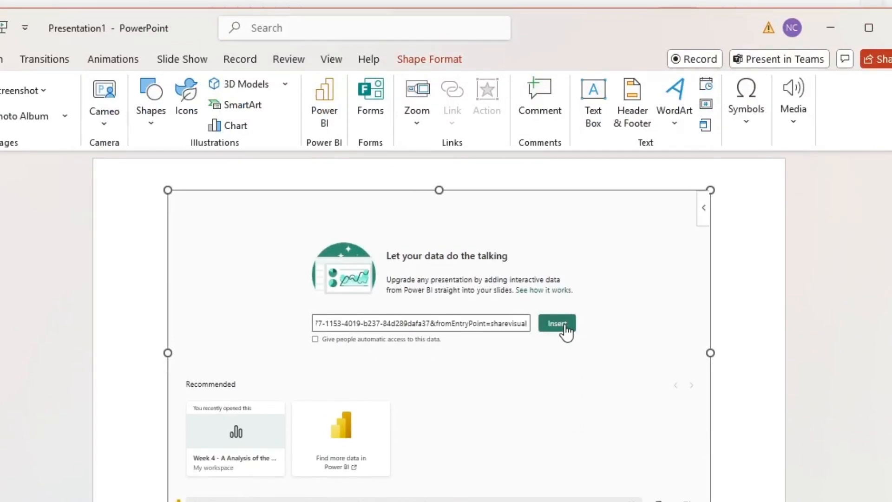
pyautogui.click(557, 323)
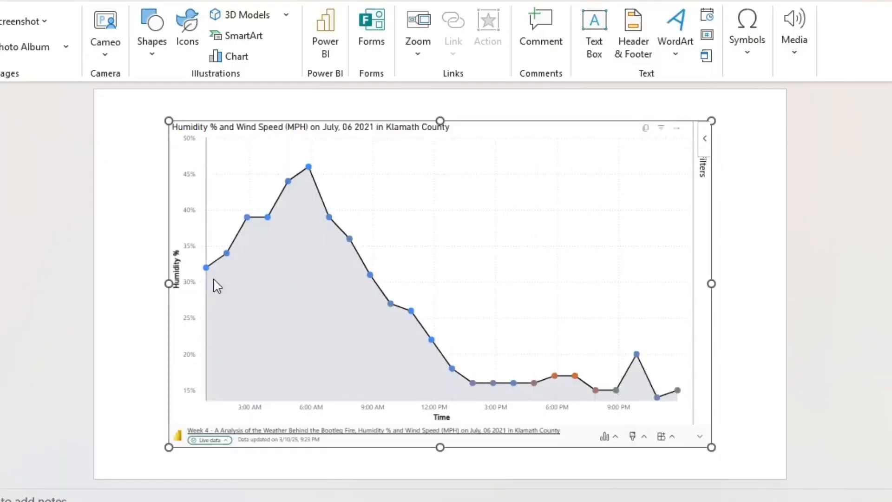
# Step: Reduce the height of the embedded chart on the slide and hide its filters pane
pyautogui.moveTo(436, 447); pyautogui.dragTo(449, 298)
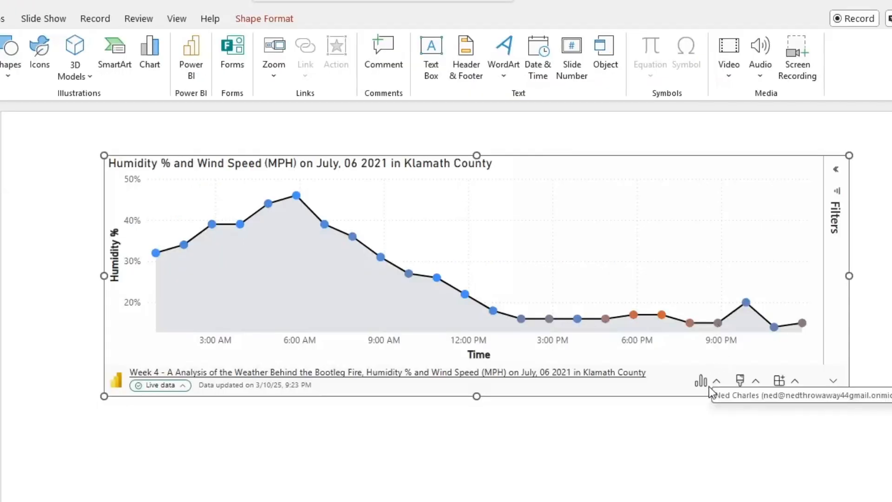
pyautogui.click(835, 170)
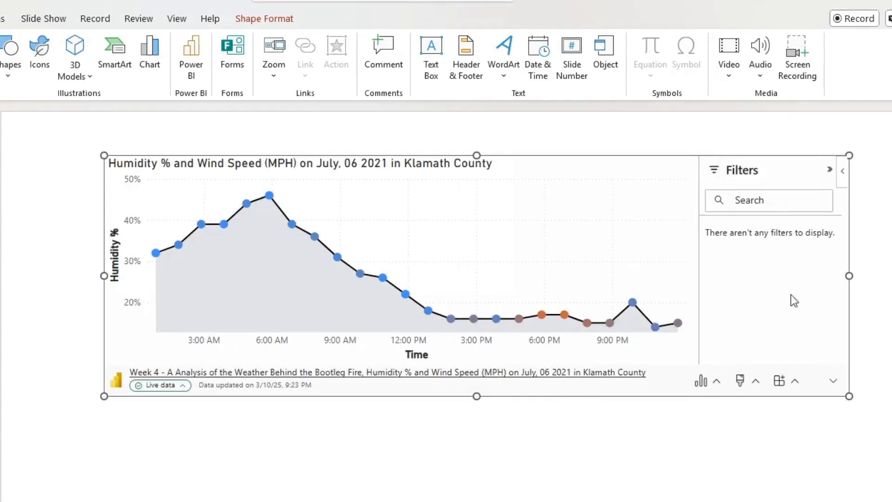
pyautogui.click(830, 170)
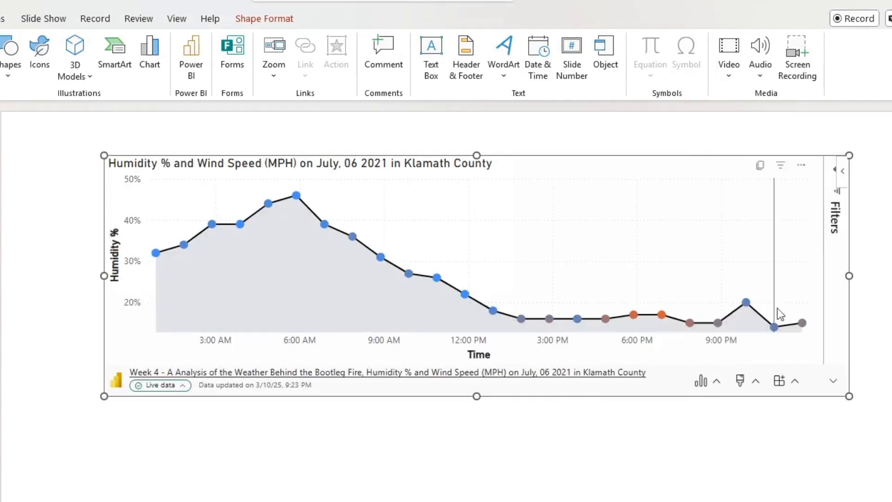
pyautogui.click(717, 381)
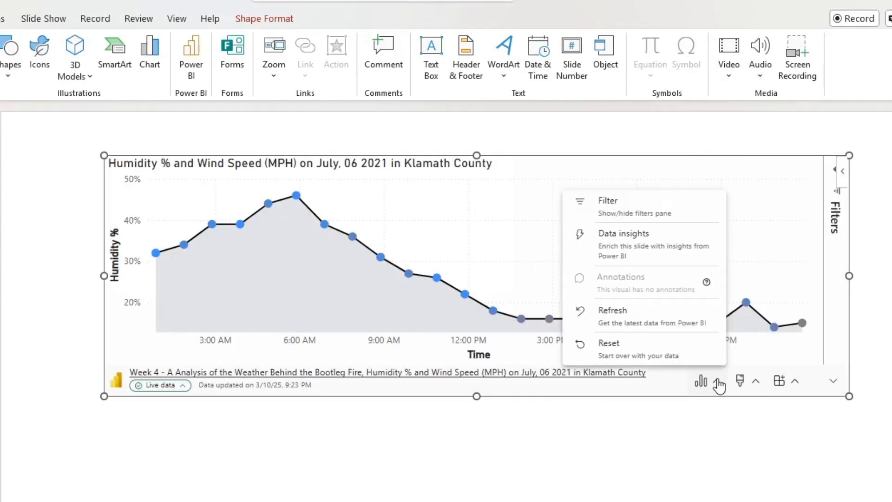
pyautogui.click(624, 211)
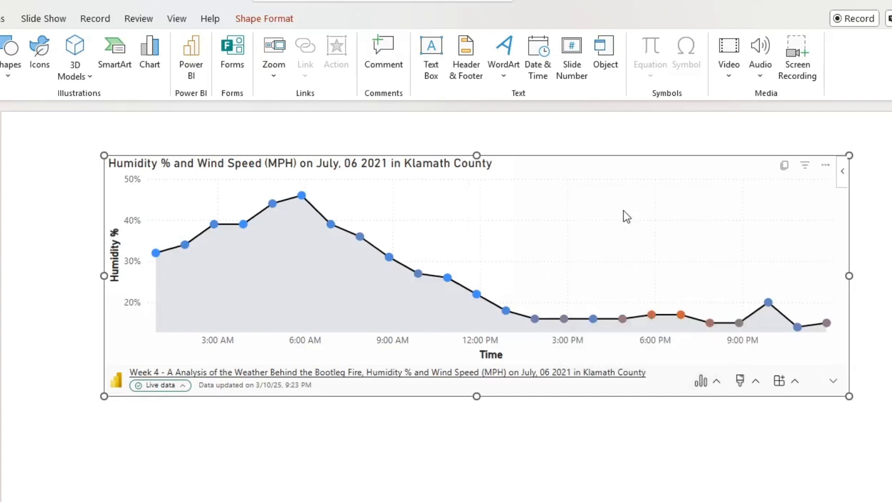
# Step: Refresh the embedded chart's data and reset its changes with the Sync with the Power BI view option
pyautogui.click(718, 382)
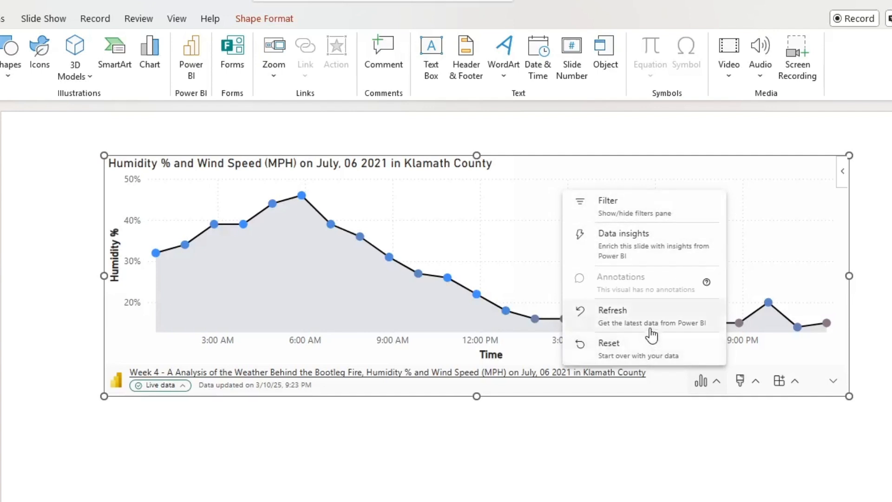
pyautogui.click(633, 326)
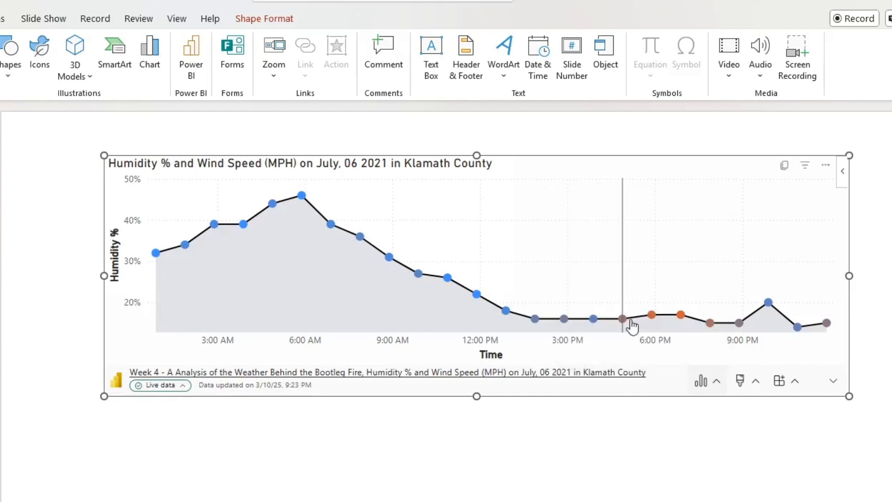
pyautogui.click(703, 382)
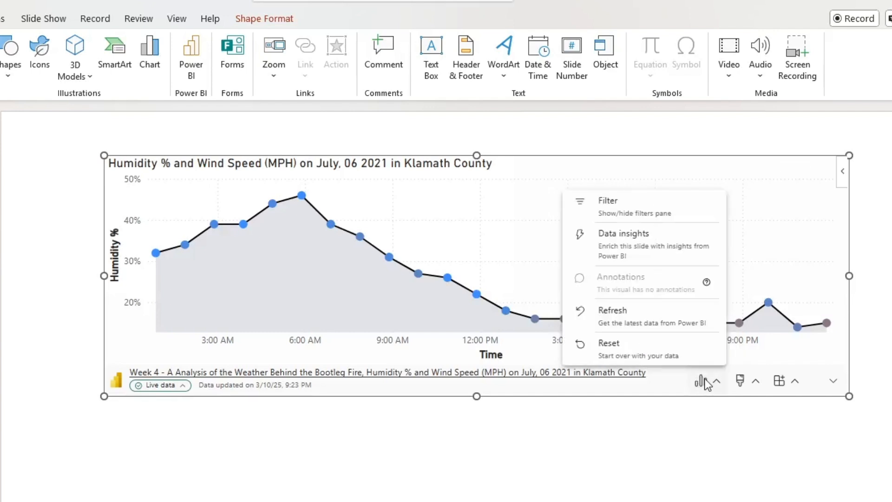
pyautogui.click(658, 362)
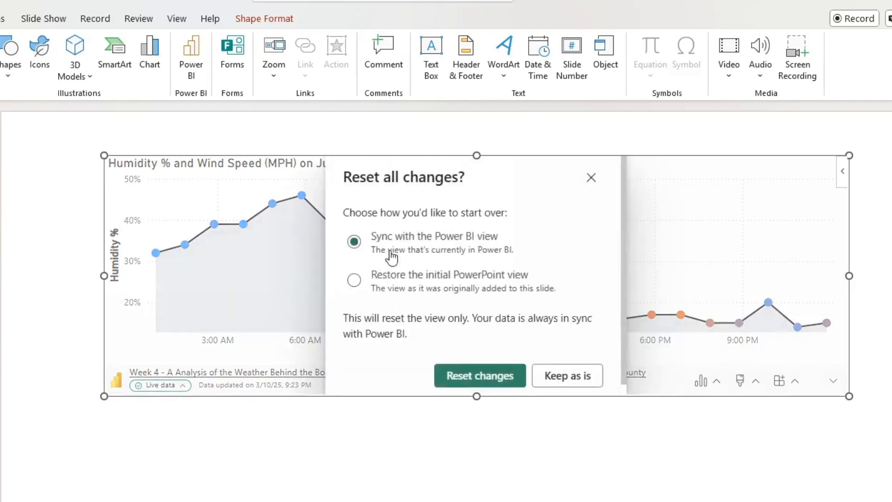
pyautogui.click(484, 382)
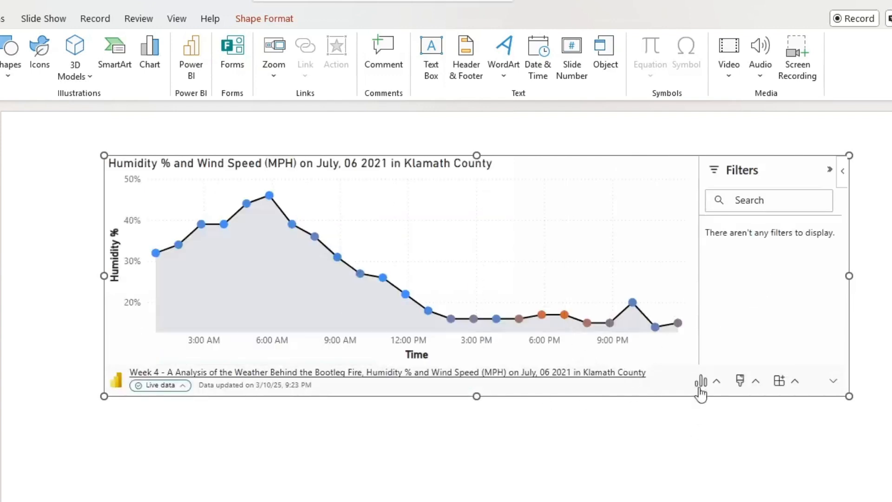
# Step: Hide the embedded chart's filters pane and make the chart slightly narrower
pyautogui.click(717, 382)
pyautogui.click(633, 214)
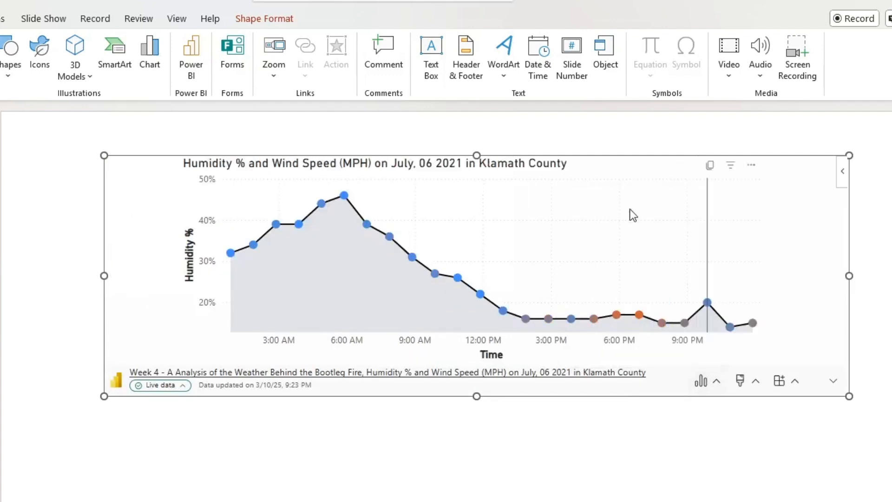
pyautogui.click(455, 497)
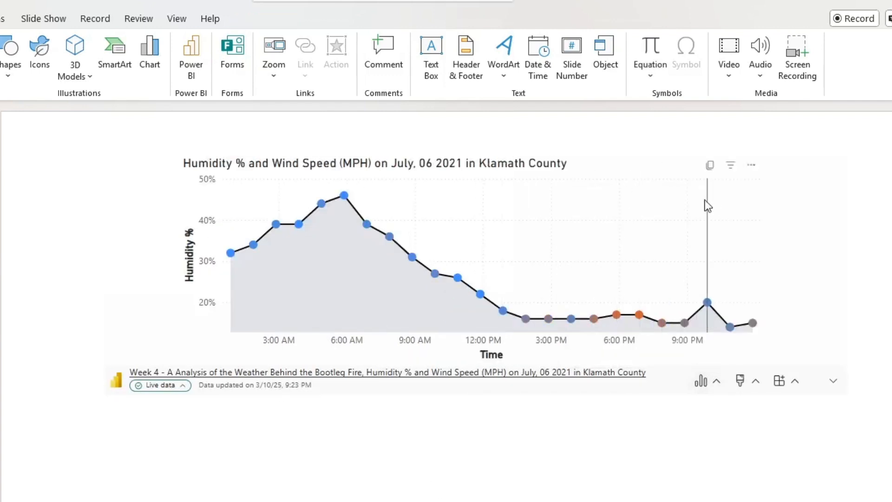
pyautogui.click(708, 206)
pyautogui.moveTo(855, 275)
pyautogui.mouseDown()
pyautogui.moveTo(797, 273)
pyautogui.moveTo(757, 286)
pyautogui.moveTo(822, 263)
pyautogui.moveTo(844, 275)
pyautogui.mouseUp()
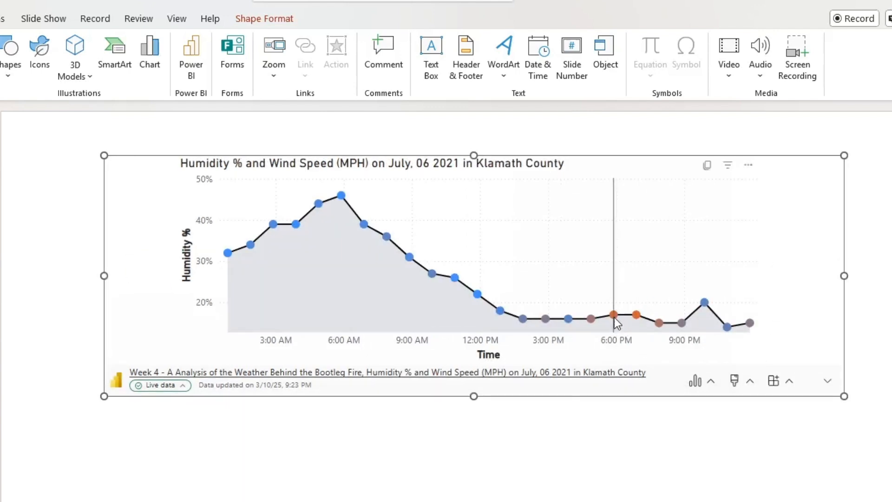
# Step: Annotate the 5:53 PM data point with "This the lowest" followed by the connected Humidity % value
pyautogui.moveTo(615, 319)
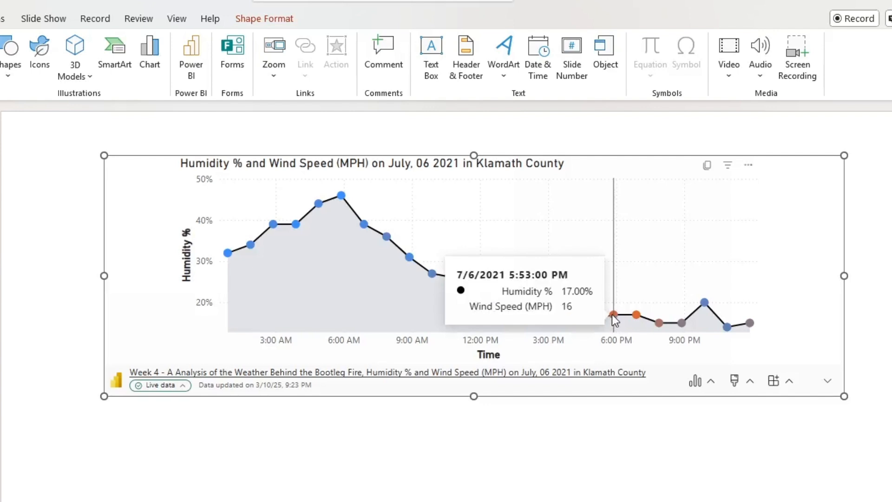
pyautogui.rightClick(613, 314)
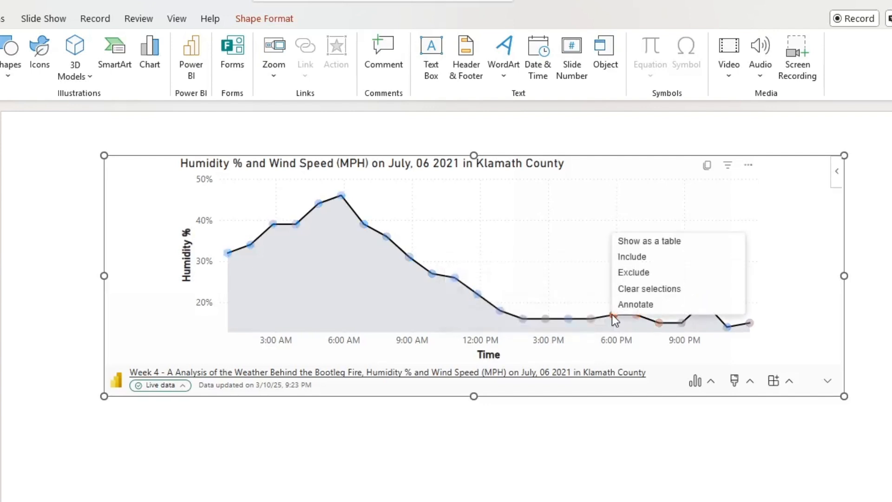
pyautogui.click(634, 305)
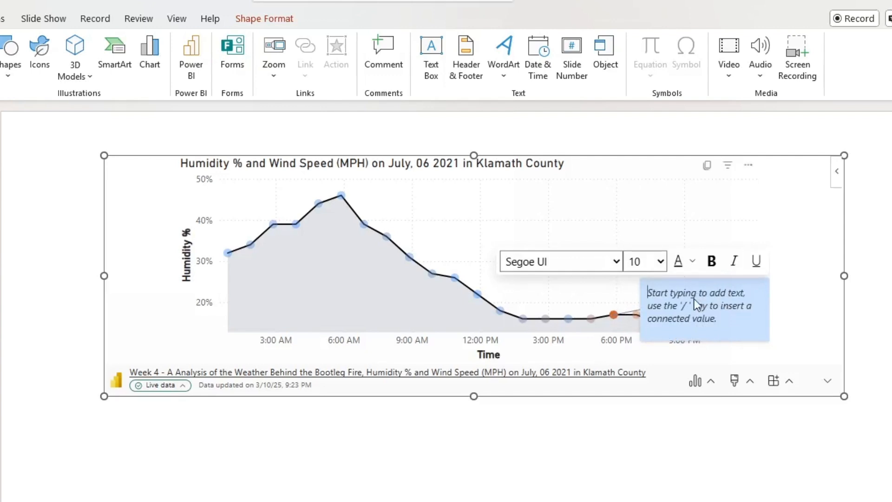
pyautogui.write('Tis')
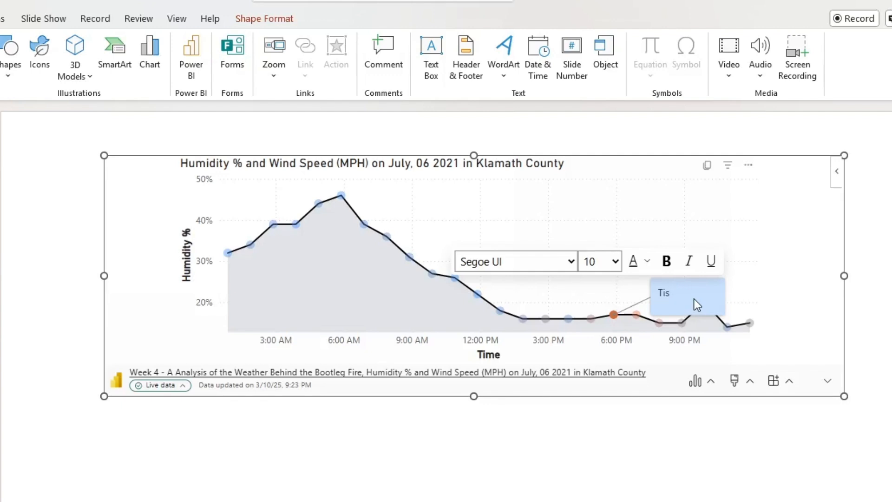
pyautogui.press('BackSpace')
pyautogui.press('BackSpace')
pyautogui.write('his the lowest')
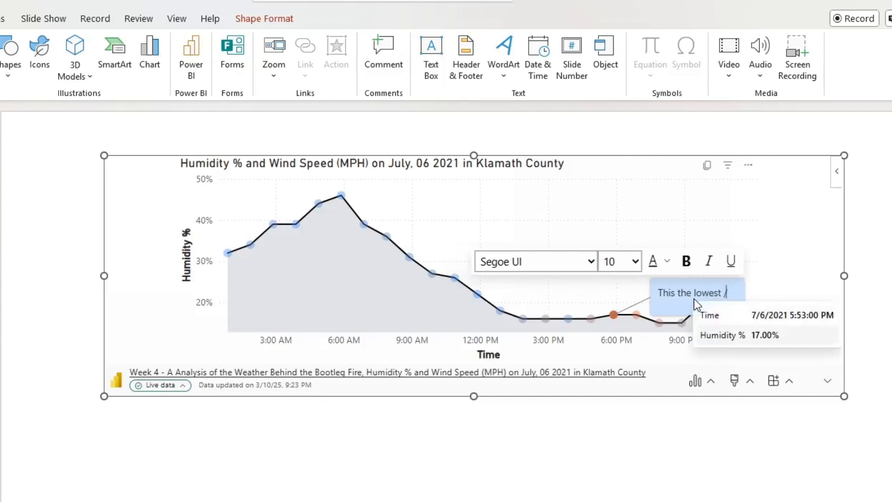
pyautogui.write(' /')
pyautogui.press('Return')
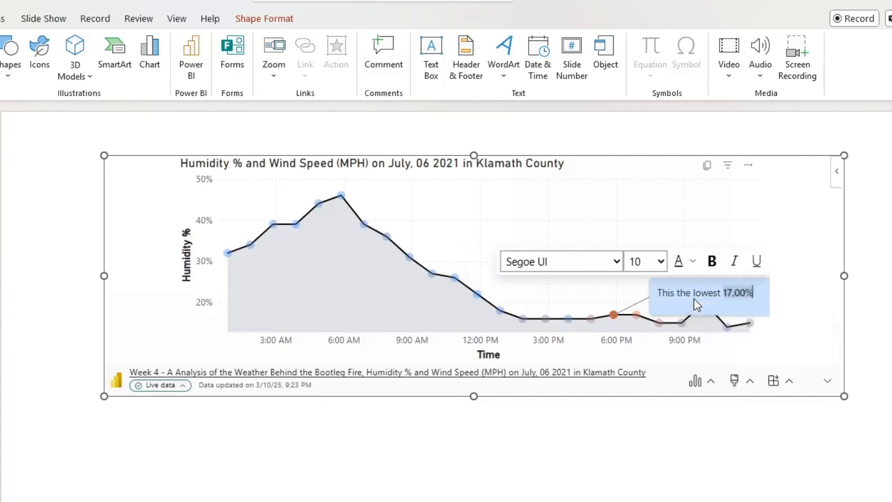
# Step: Extend the annotation around the connected value to read "This the lowest point it was 17.00% hummidity"
pyautogui.press('Left')
pyautogui.press('Left')
pyautogui.press('Right')
pyautogui.write('point it w')
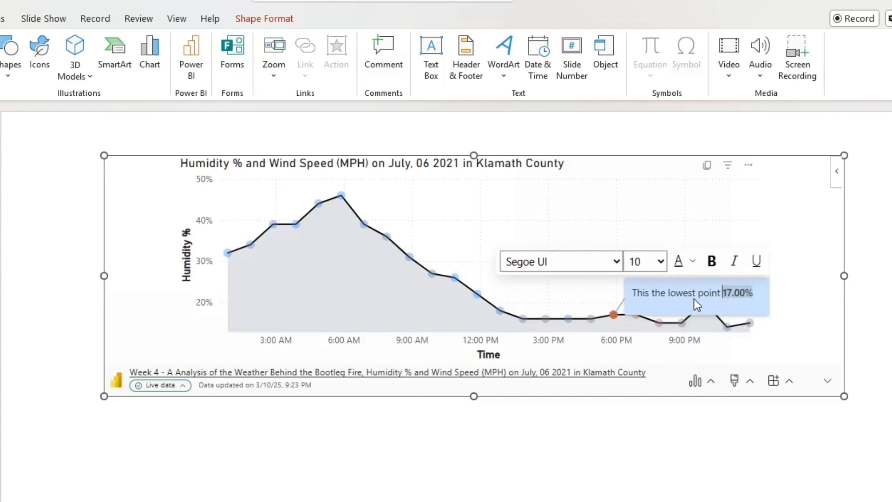
pyautogui.write('as 17.00%')
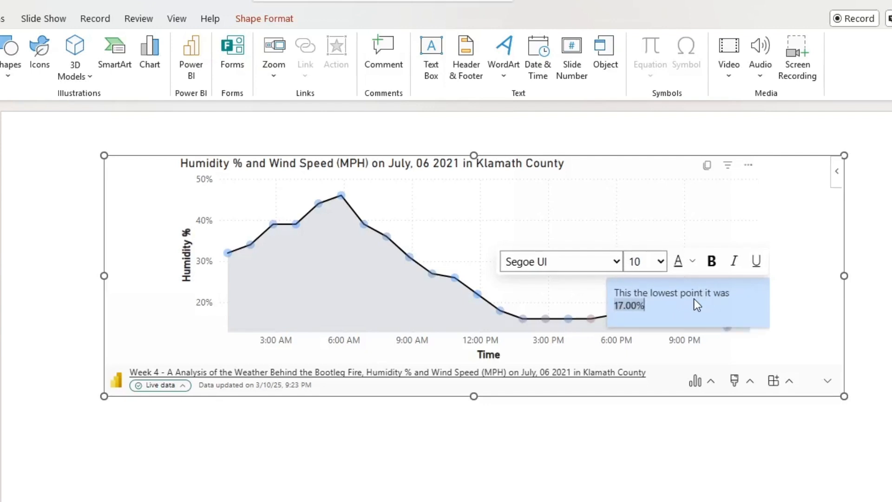
pyautogui.write(' hummidity')
pyautogui.click(700, 490)
# Step: Correct the annotation's last word to "humidity" and reopen the annotation for editing
pyautogui.click(667, 312)
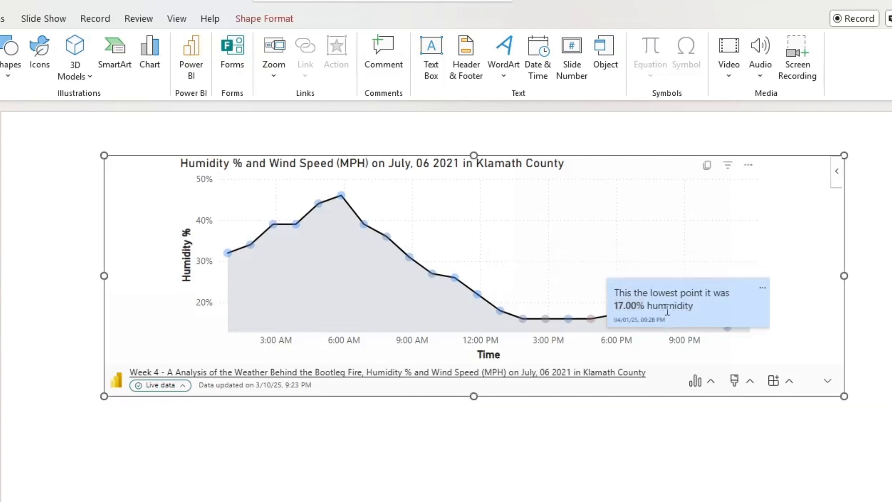
pyautogui.click(672, 308)
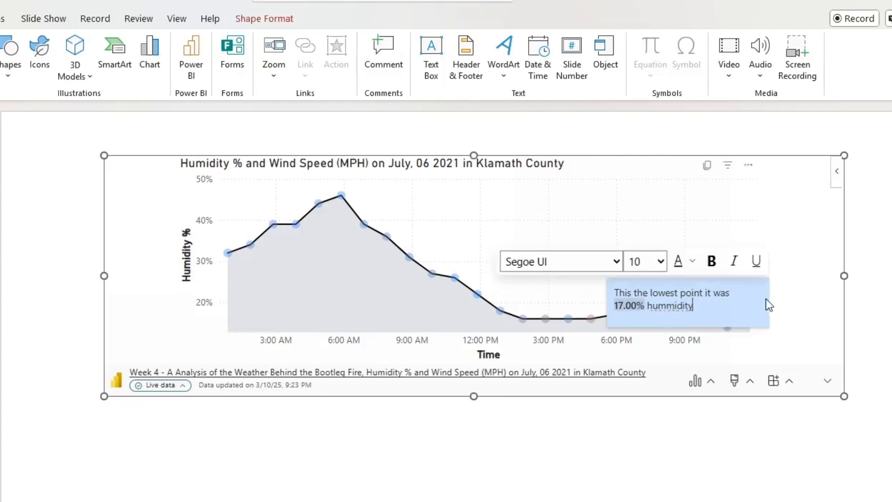
pyautogui.click(663, 303)
pyautogui.press('BackSpace')
pyautogui.click(745, 481)
pyautogui.click(731, 310)
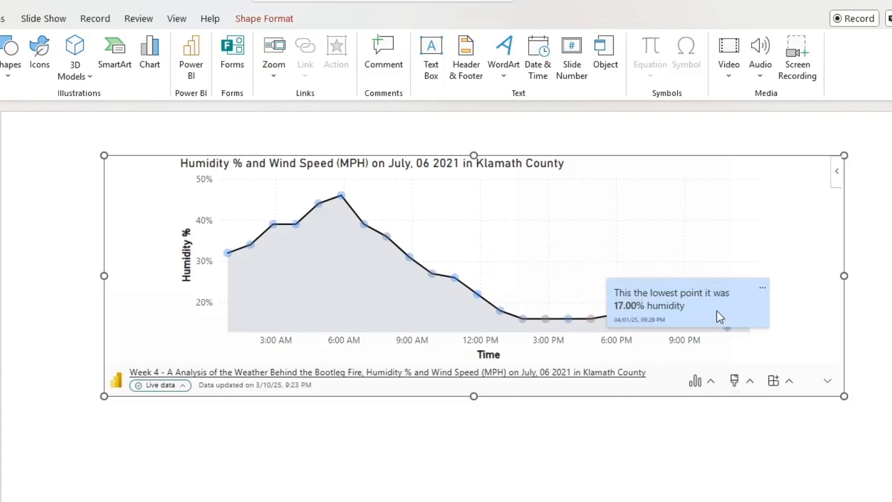
pyautogui.click(717, 310)
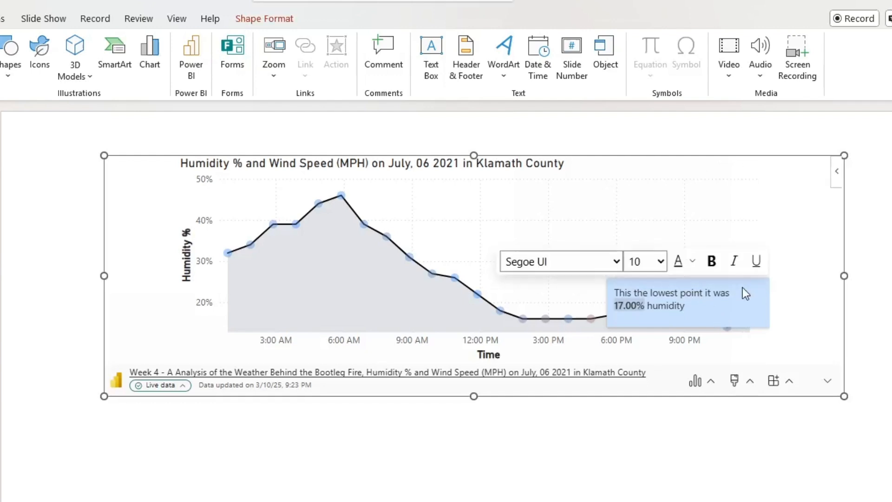
# Step: Move the annotation above and slightly to the left of its data point and open it for editing without changing its text
pyautogui.click(680, 336)
pyautogui.moveTo(679, 322)
pyautogui.mouseDown()
pyautogui.moveTo(655, 304)
pyautogui.moveTo(668, 271)
pyautogui.moveTo(645, 253)
pyautogui.moveTo(627, 258)
pyautogui.mouseUp()
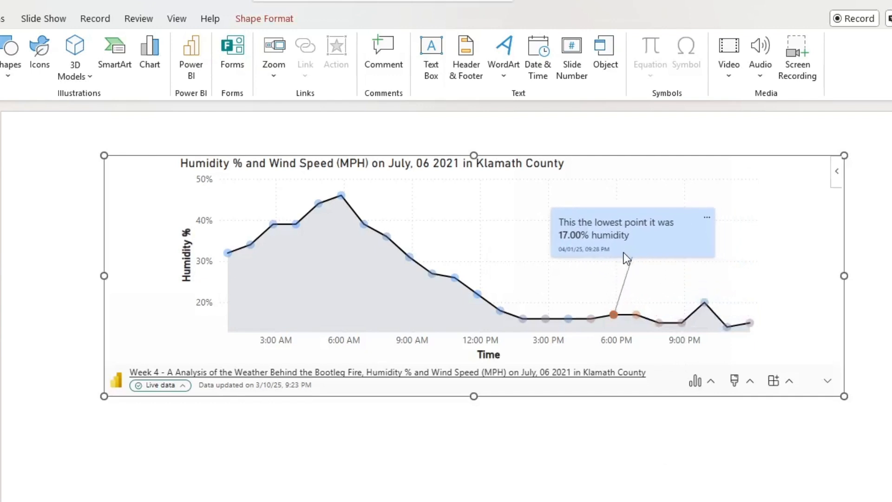
pyautogui.click(706, 217)
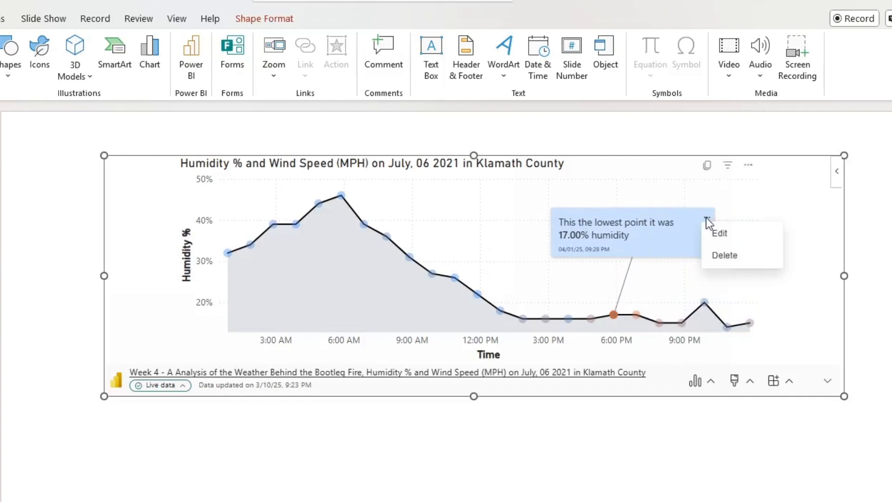
pyautogui.click(719, 233)
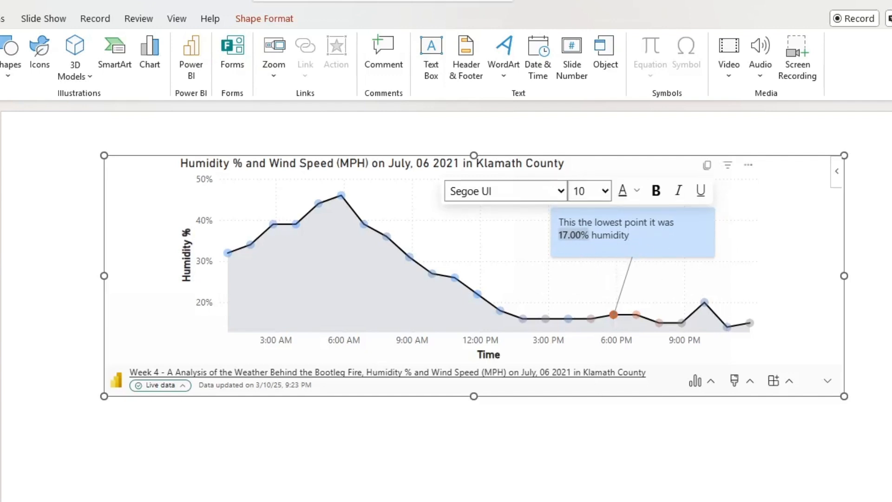
pyautogui.click(604, 464)
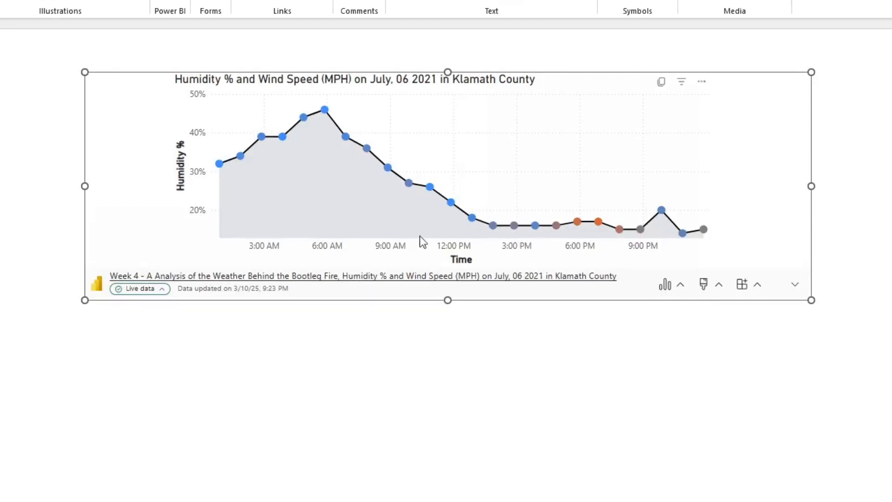
# Step: Show the chart's data as a table, extend the visual's frame downward and place the table beside the chart
pyautogui.rightClick(325, 112)
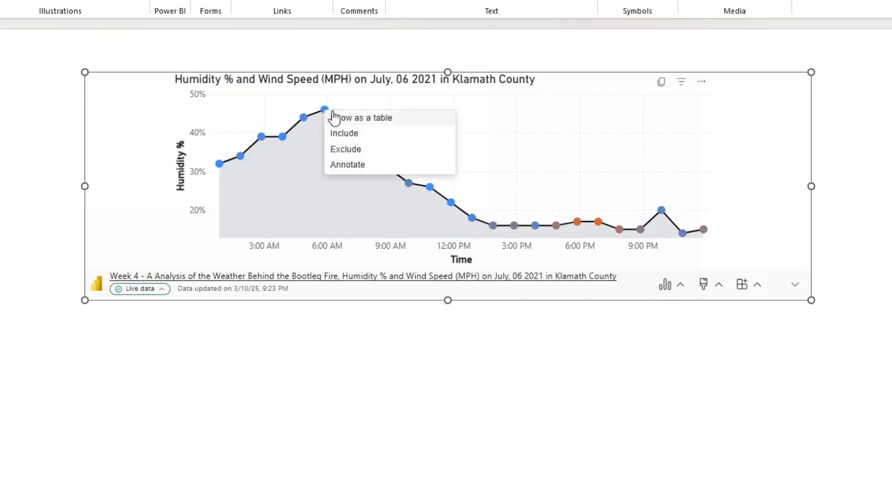
pyautogui.click(347, 120)
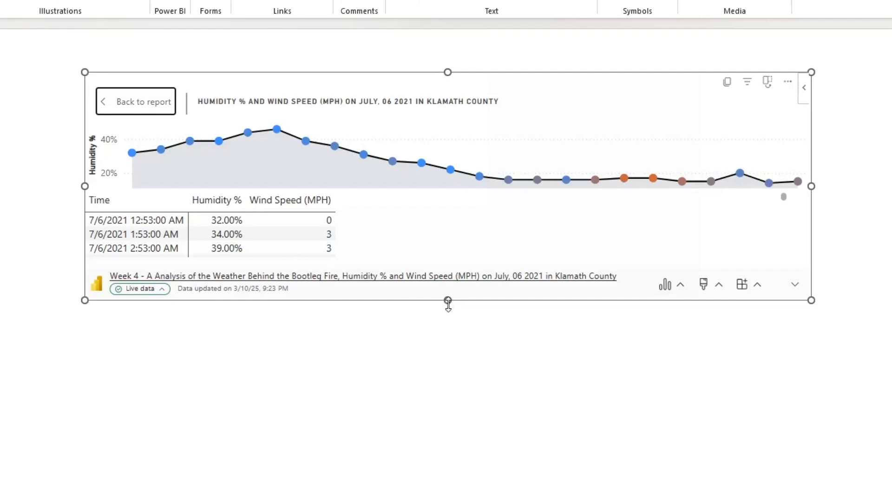
pyautogui.moveTo(447, 300); pyautogui.dragTo(447, 458)
pyautogui.click(764, 83)
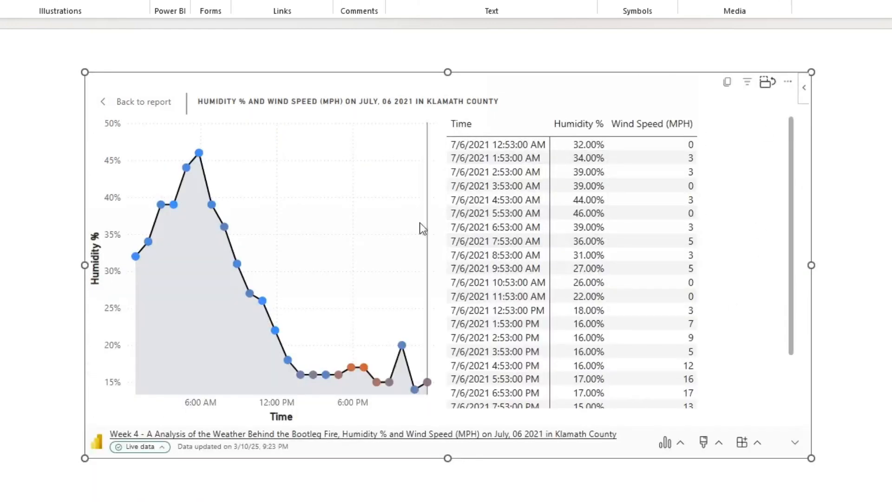
# Step: Return from the table view to the report and reduce the visual's height to fit the chart
pyautogui.click(140, 102)
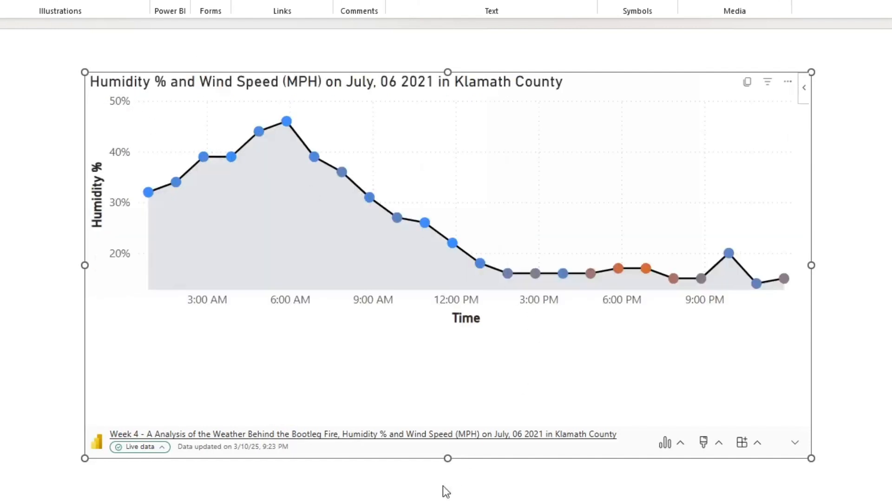
pyautogui.moveTo(447, 458); pyautogui.dragTo(442, 317)
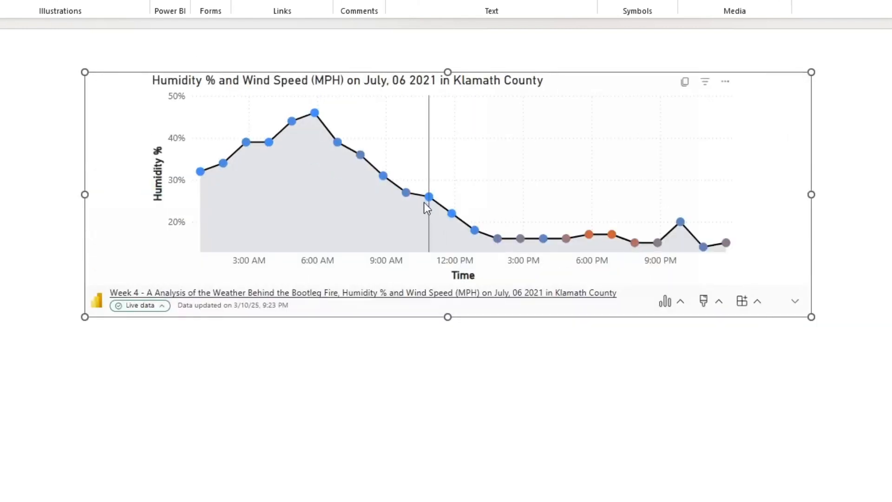
# Step: Filter the chart to include only the 5:53 AM data point and reset the visual by syncing with the Power BI view
pyautogui.rightClick(317, 116)
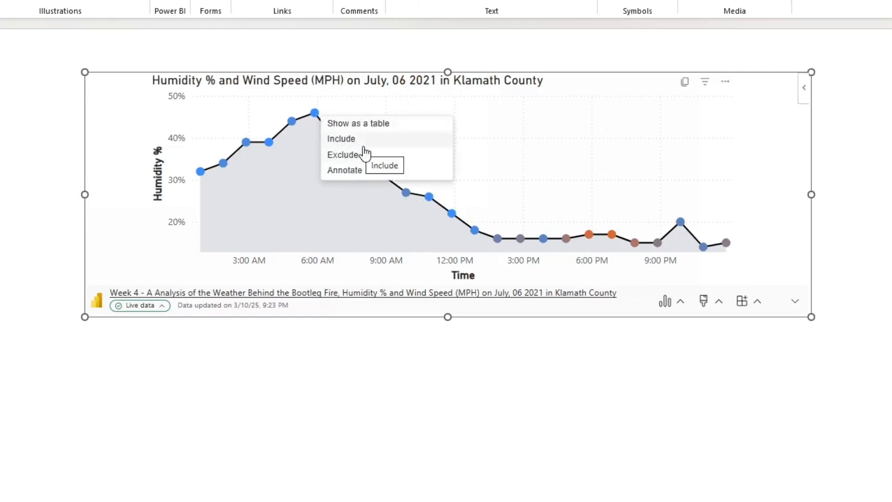
pyautogui.click(351, 141)
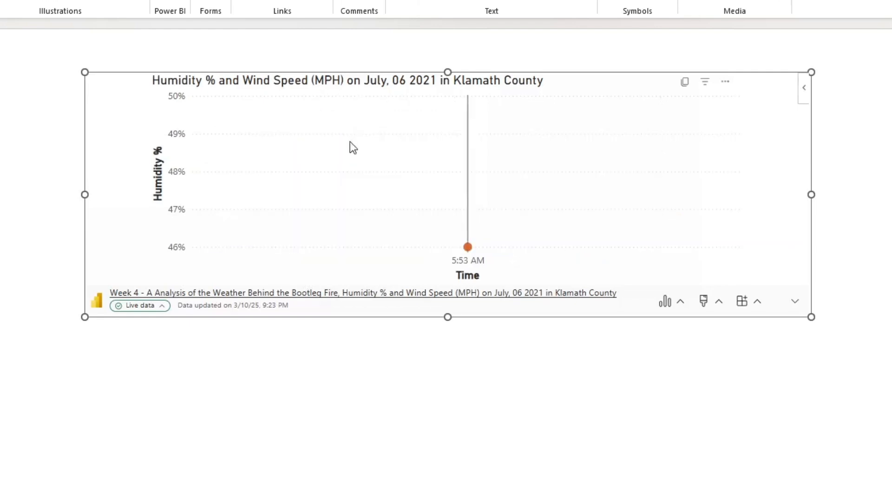
pyautogui.click(675, 307)
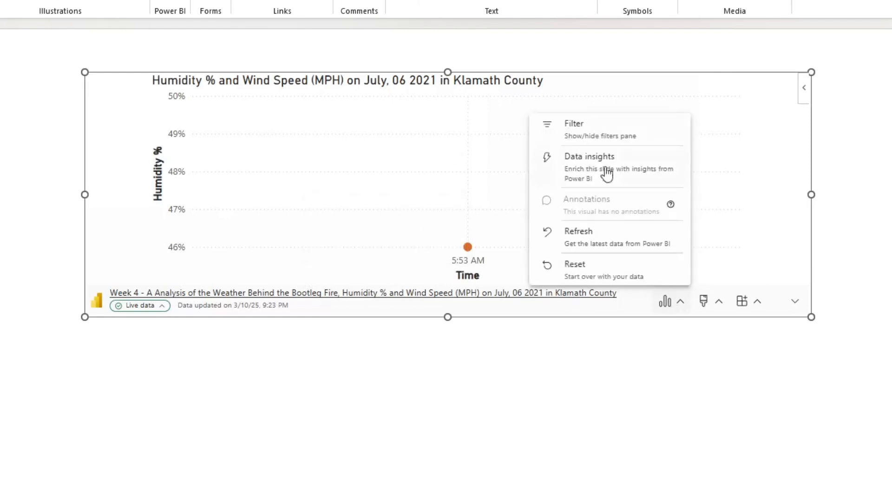
pyautogui.click(585, 270)
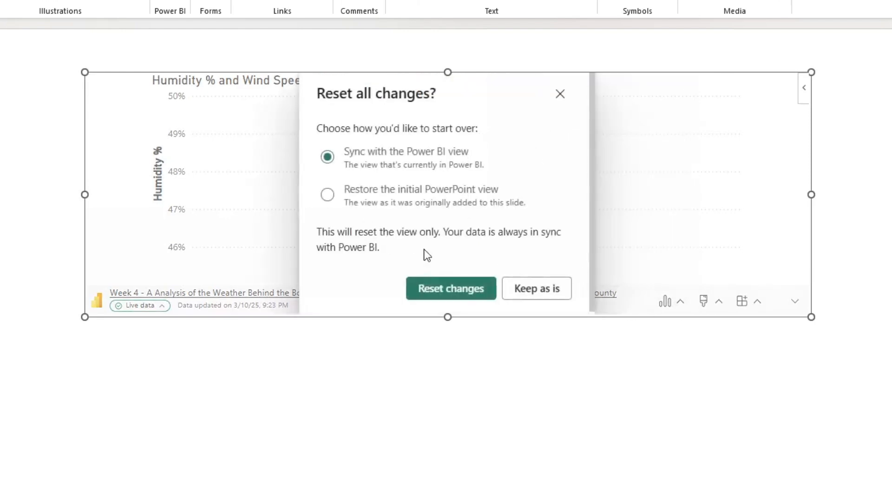
pyautogui.click(458, 292)
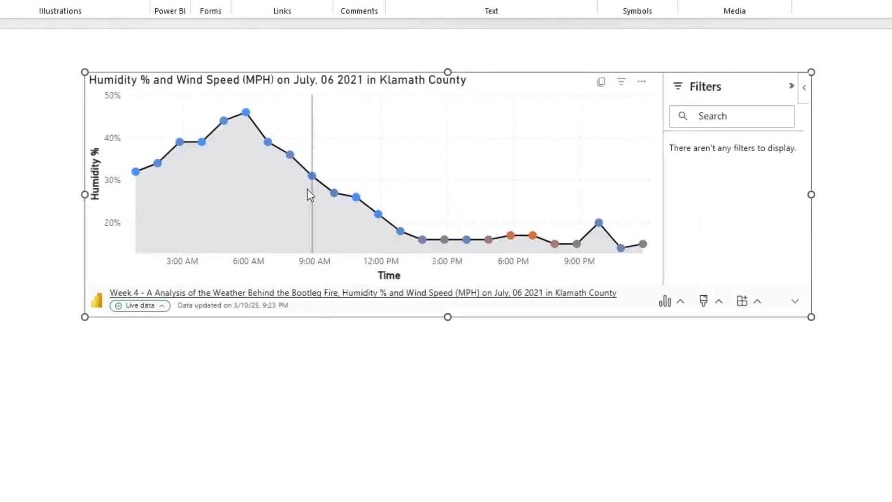
# Step: Exclude the 5:53 AM, 4:53 AM and 6:53 AM data points from the chart
pyautogui.rightClick(245, 116)
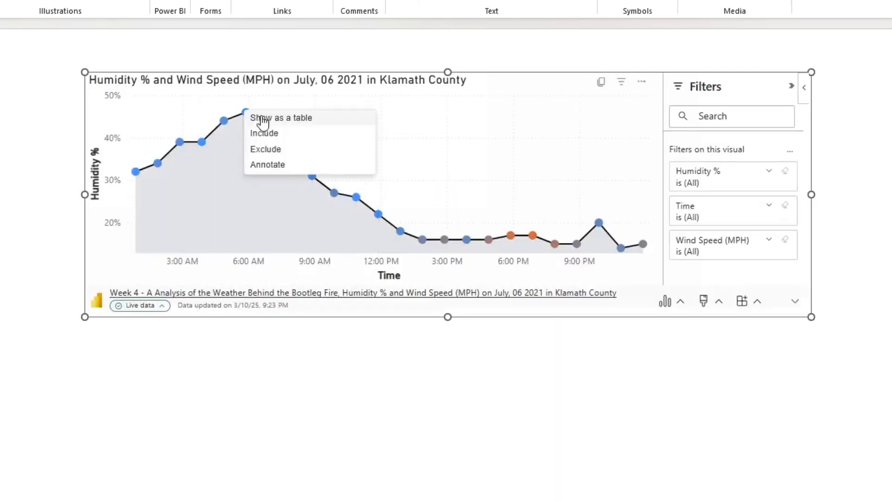
pyautogui.click(277, 151)
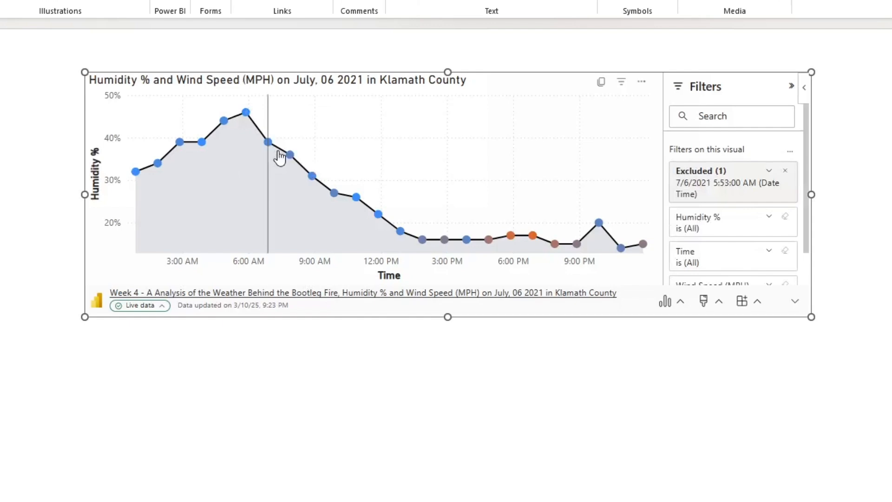
pyautogui.rightClick(222, 119)
pyautogui.click(253, 161)
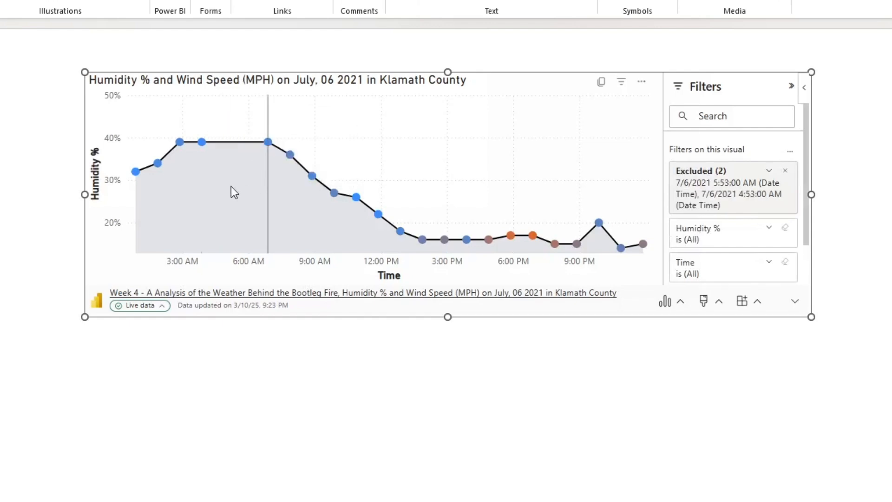
pyautogui.rightClick(263, 143)
pyautogui.click(302, 181)
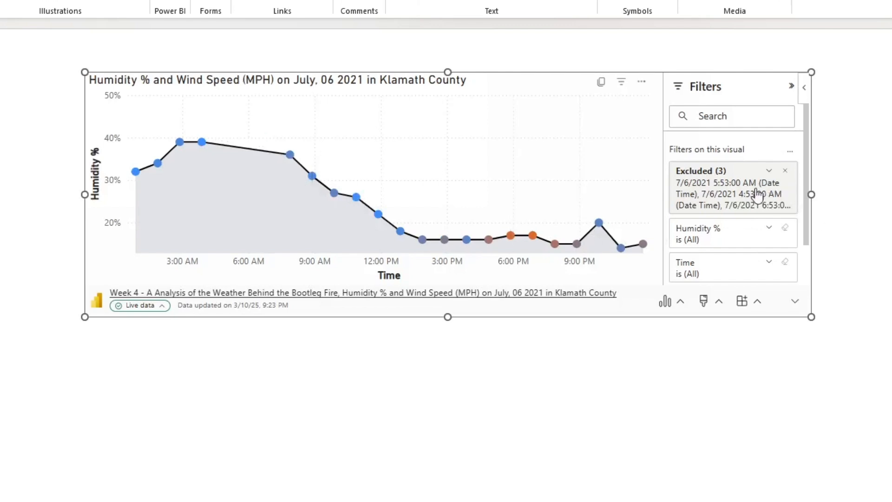
# Step: Hide and reshow the visual's filters pane, and remove the Excluded filter to restore the left-out data points
pyautogui.scroll(-1, 770, 176)
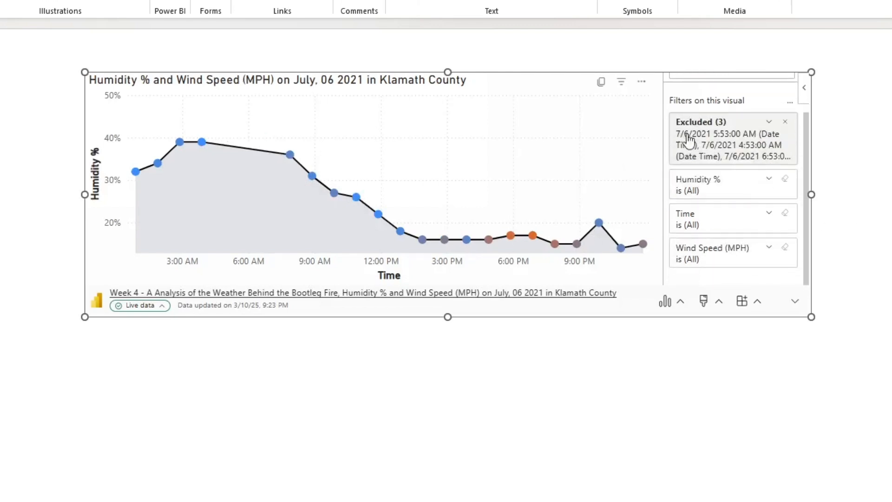
pyautogui.click(666, 302)
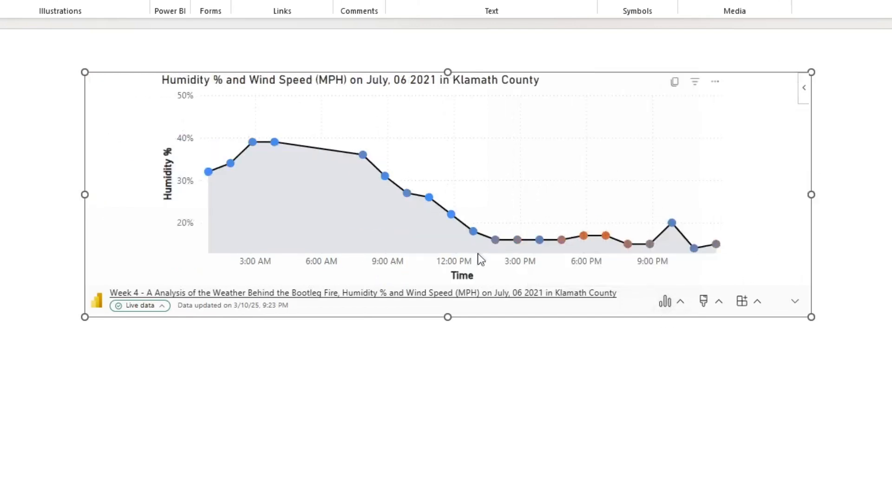
pyautogui.click(680, 303)
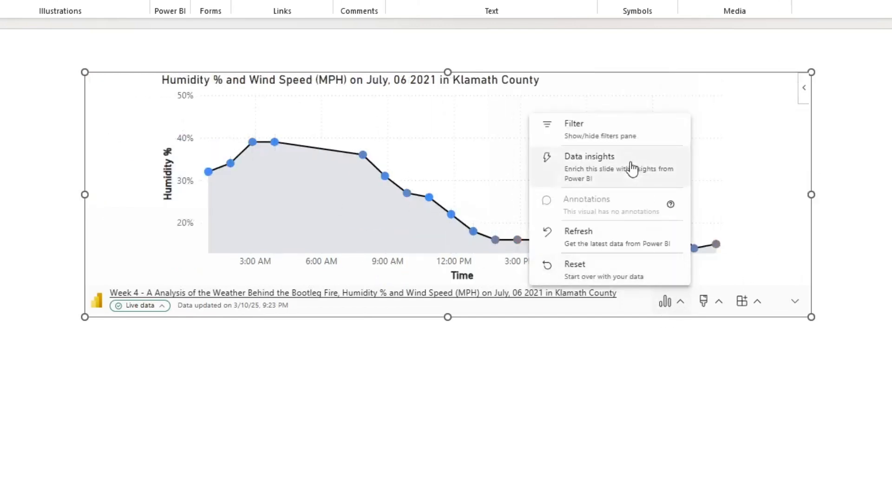
pyautogui.click(598, 137)
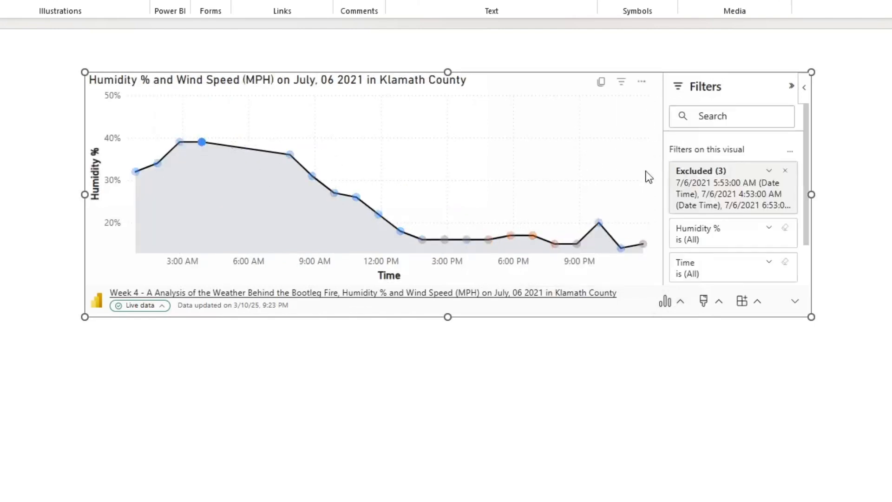
pyautogui.click(784, 171)
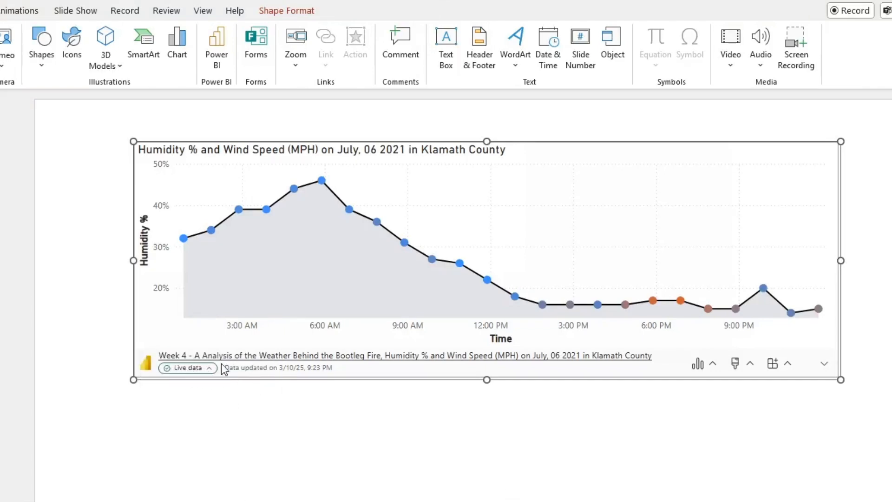
# Step: Change the embedded visual from live data to a public snapshot and collapse its information bar
pyautogui.click(208, 369)
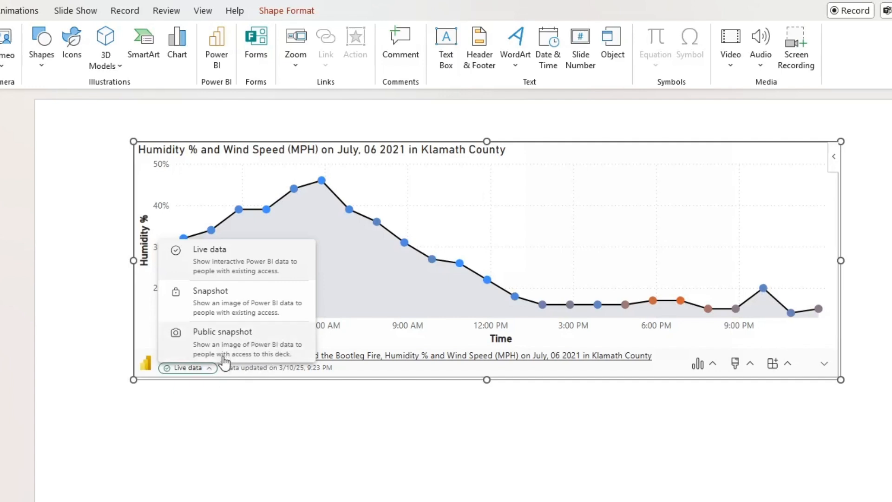
pyautogui.click(216, 345)
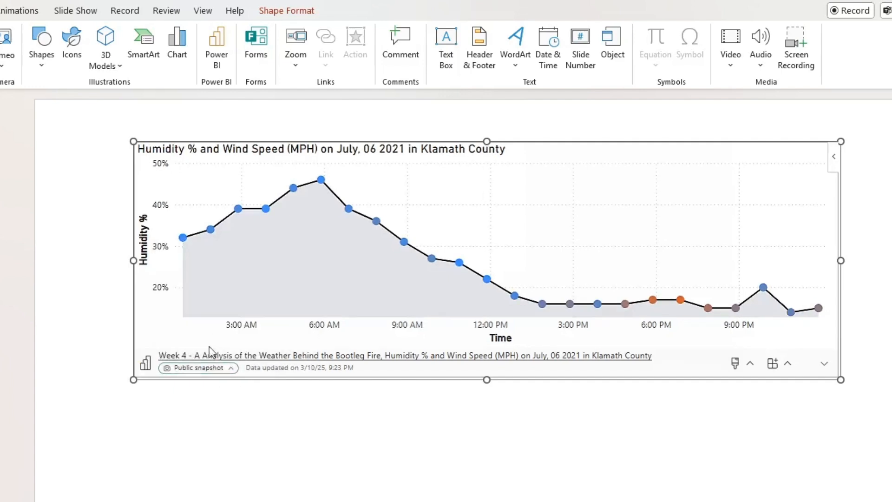
pyautogui.click(826, 366)
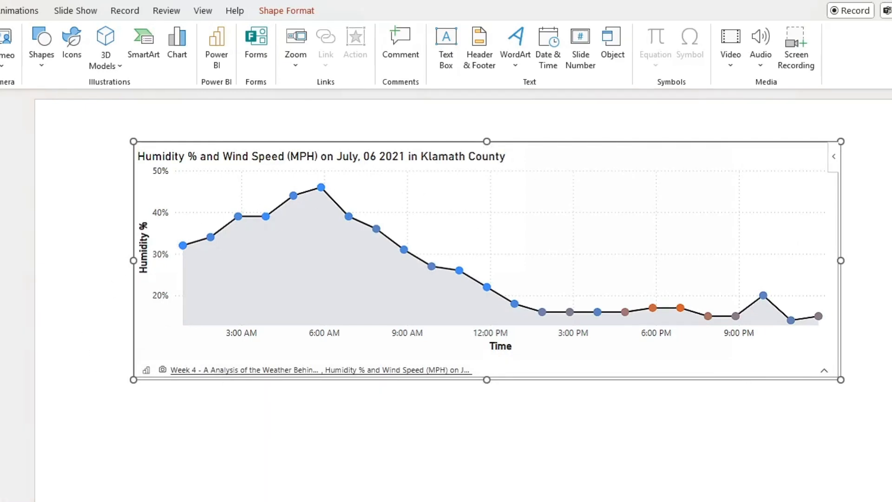
# Step: Switch to the Power BI report on Oregon's 2021 Bootleg Fire in the web browser
pyautogui.moveTo(862, 501); pyautogui.dragTo(890, 0)
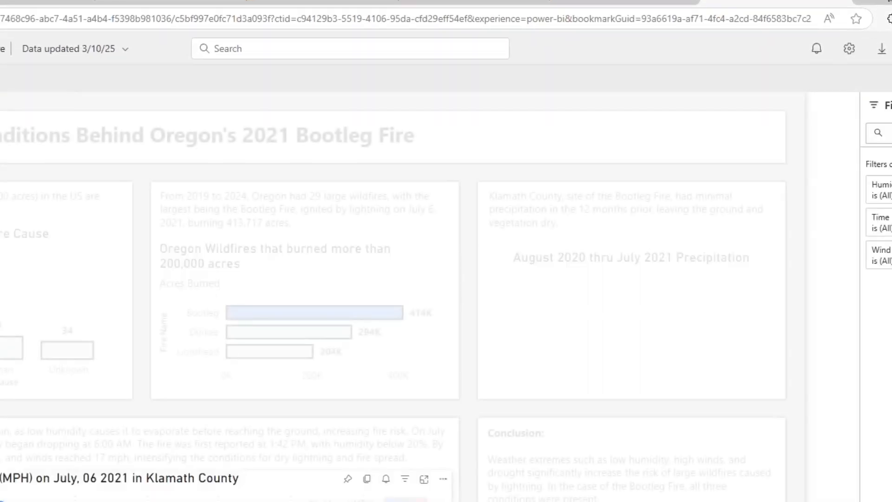